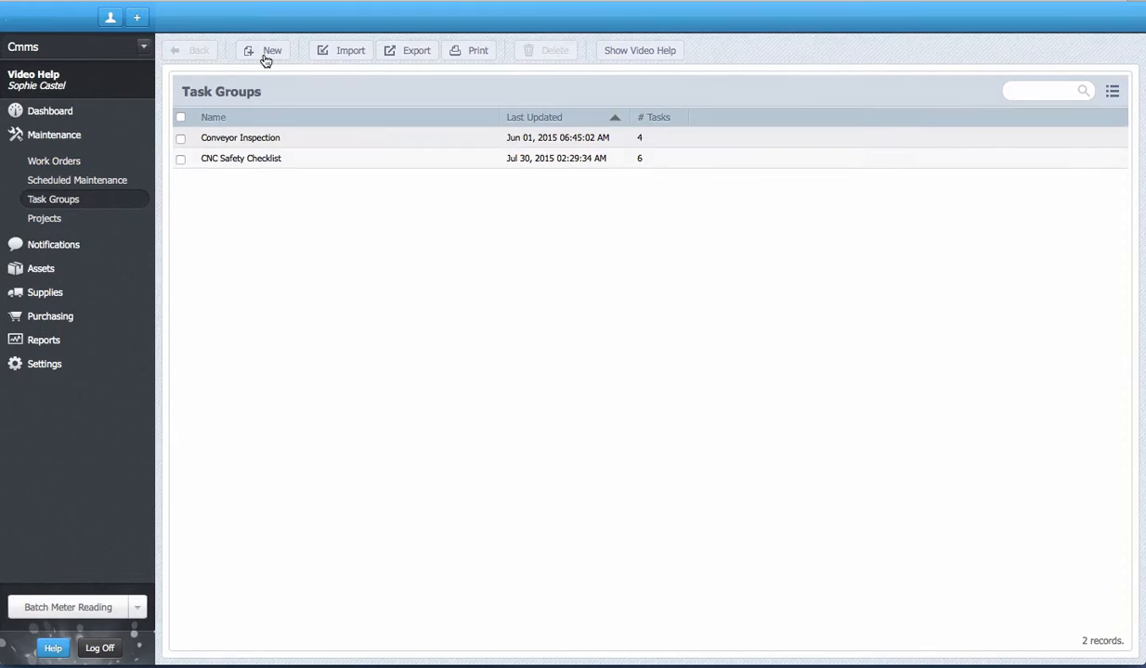
Create a task group named "HVAC Cleaning and Inspection" and add a task described as "Power off HVAC unit"
click(265, 58)
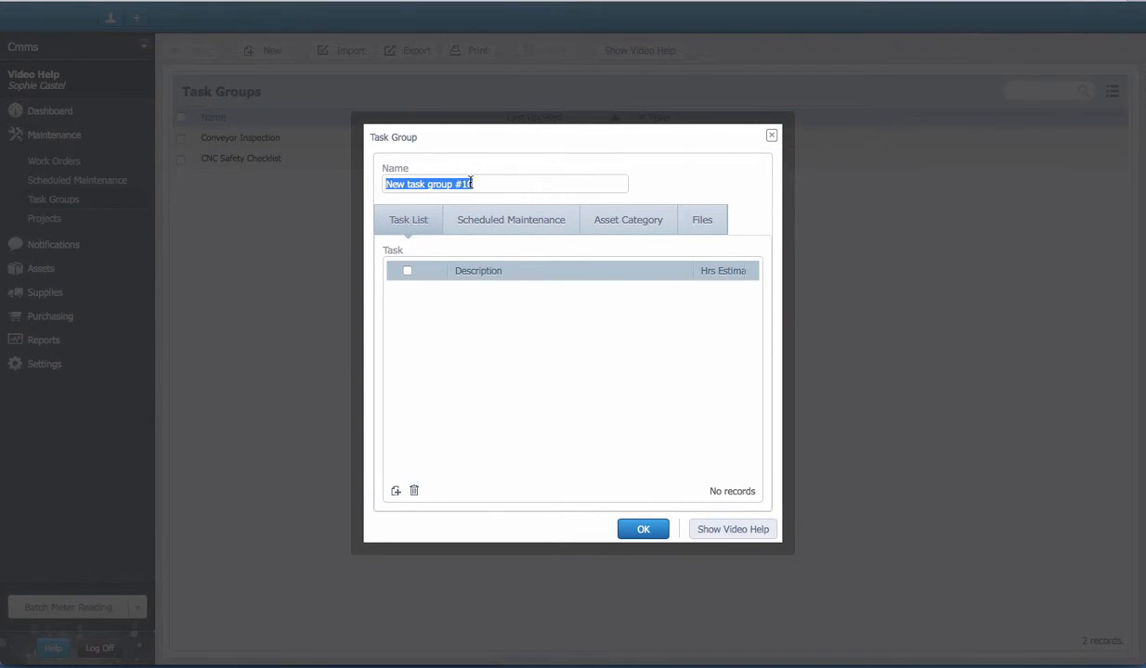
text(HVAC Cleaning and Inspection)
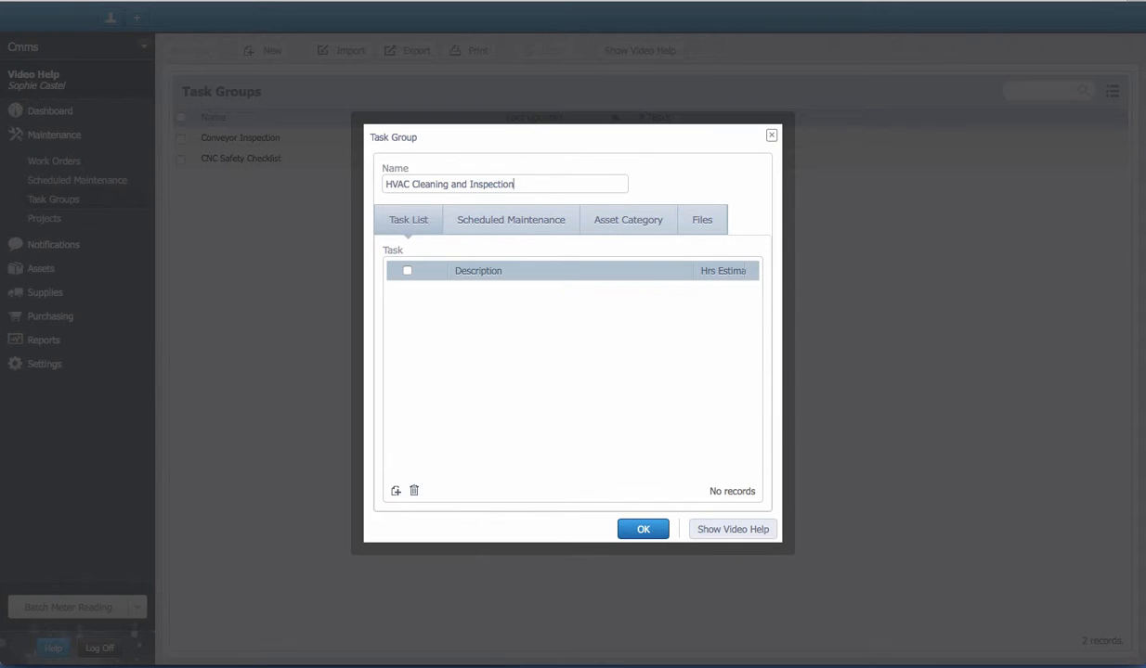
click(397, 491)
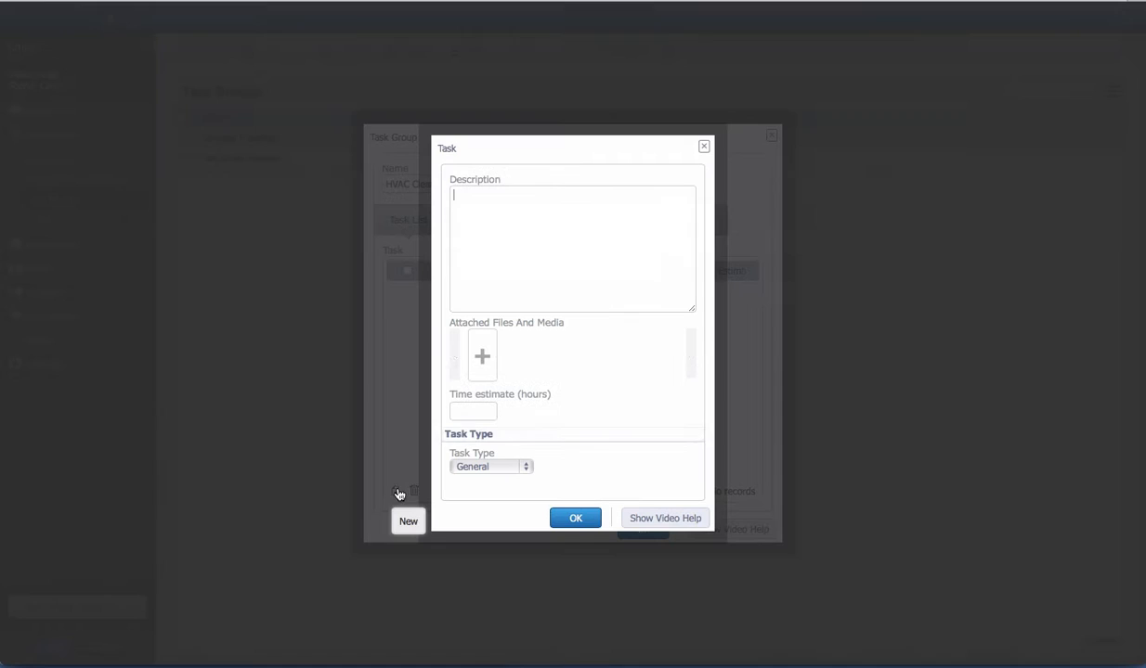
click(548, 216)
text(Power off H)
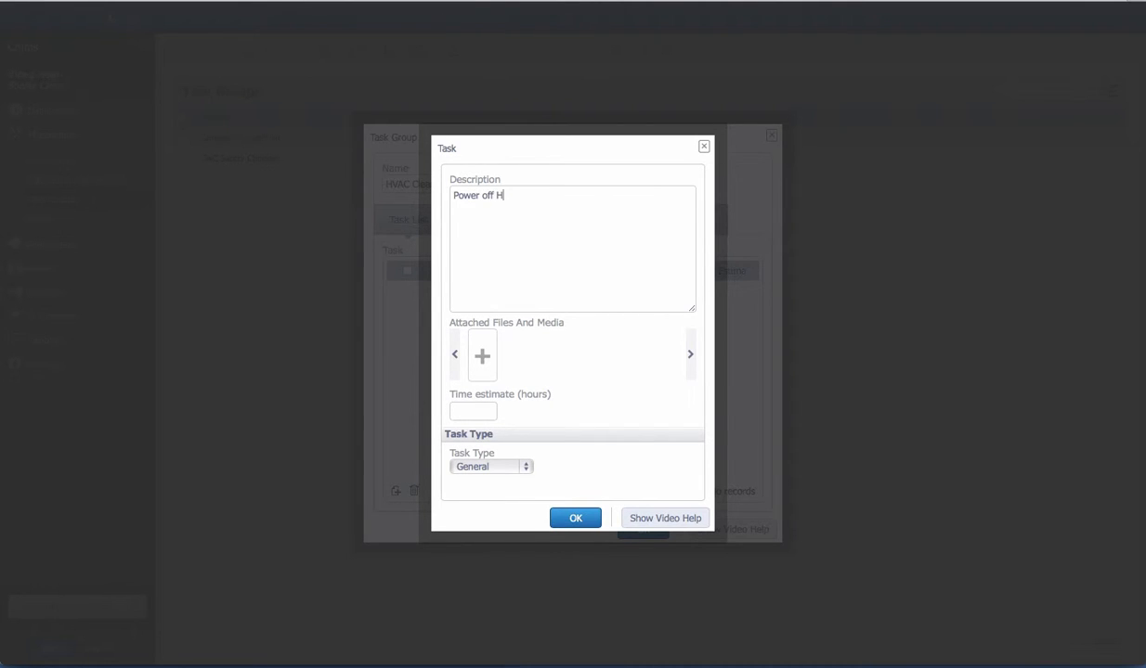
text(VAC unit)
Attach the file Picture clipping.pictClipping to the "Power off HVAC unit" task
click(482, 355)
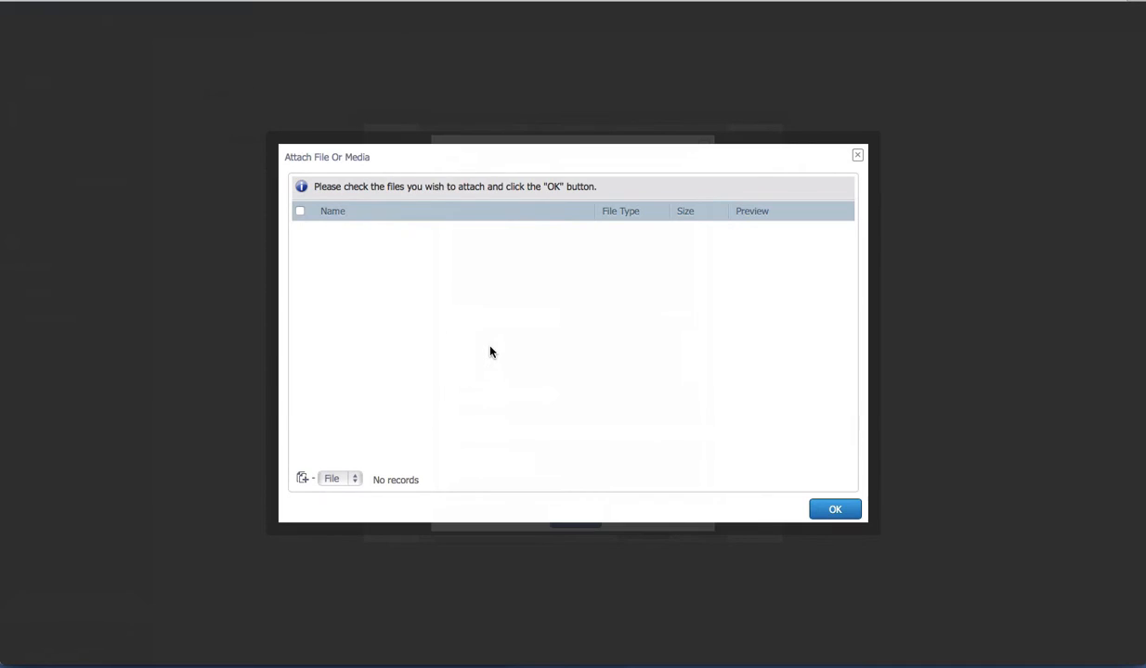
mouse_move(1143, 1)
drag(1049, 286, 670, 316)
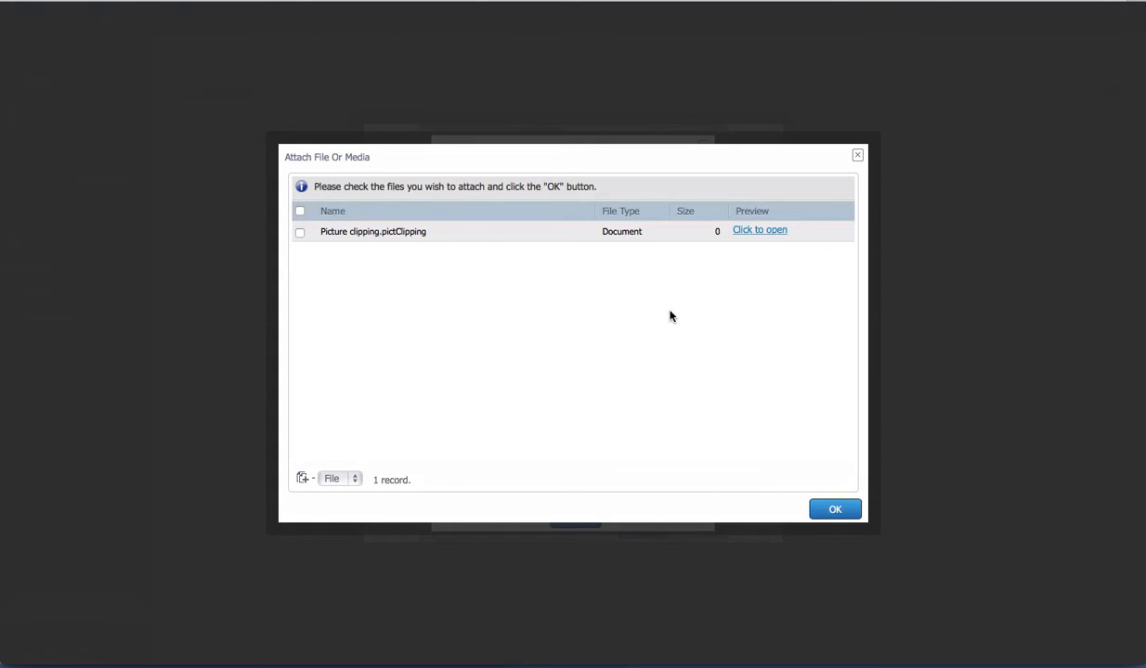
click(299, 231)
click(825, 508)
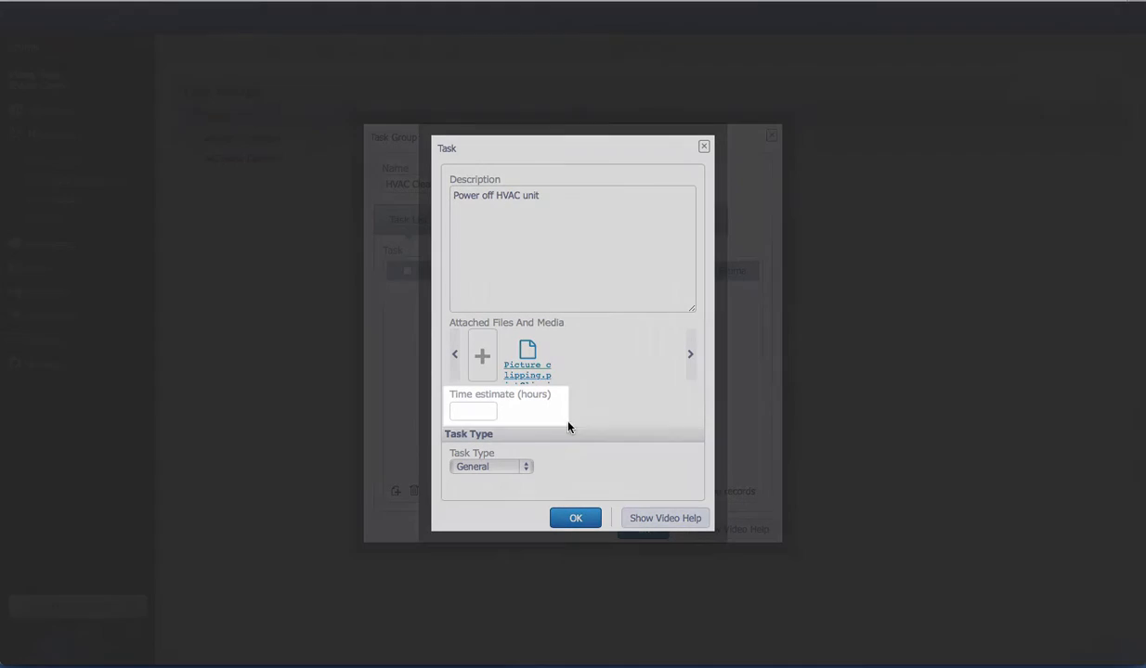
Set the task's time estimate to 2 hours with task type General, and confirm the task
click(486, 412)
text(2)
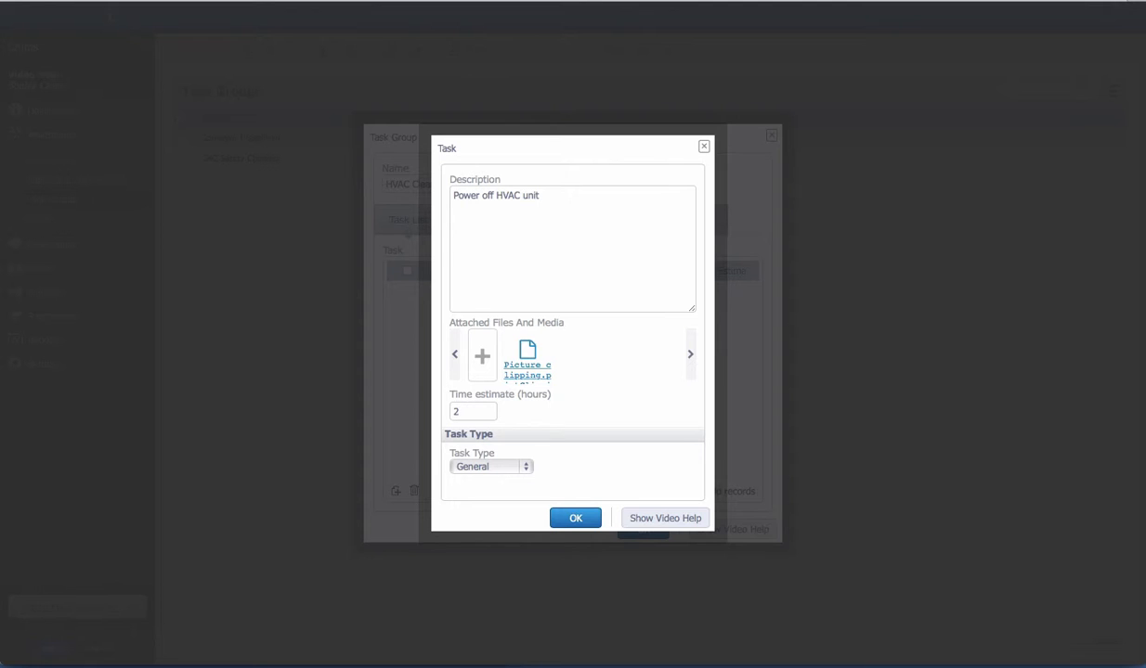
click(502, 468)
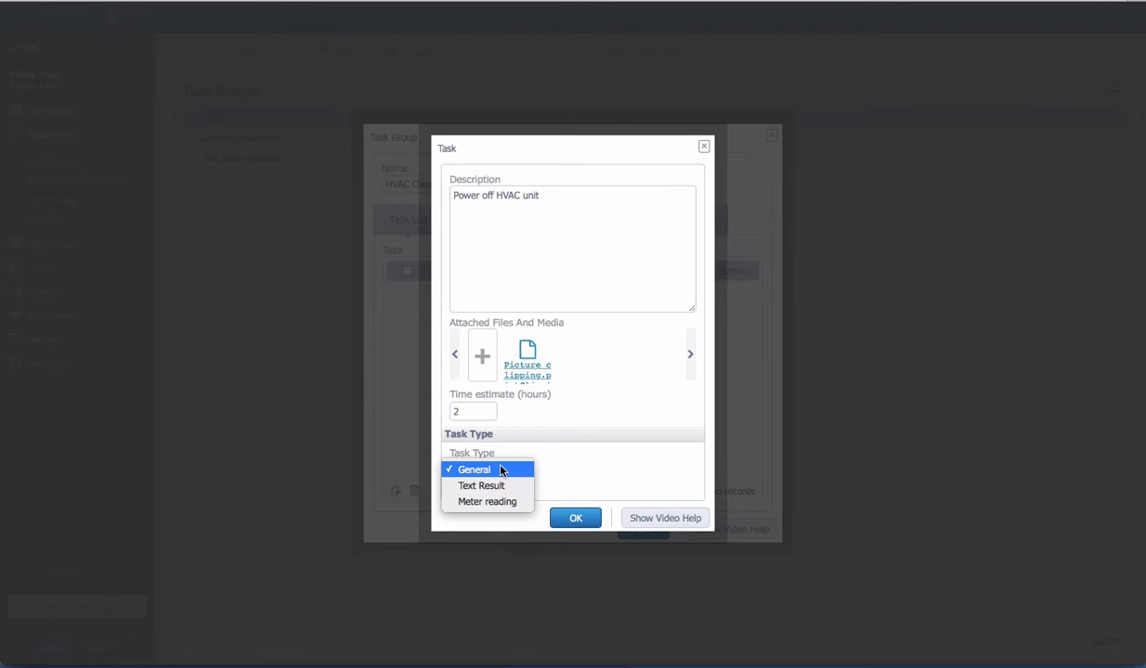
click(503, 469)
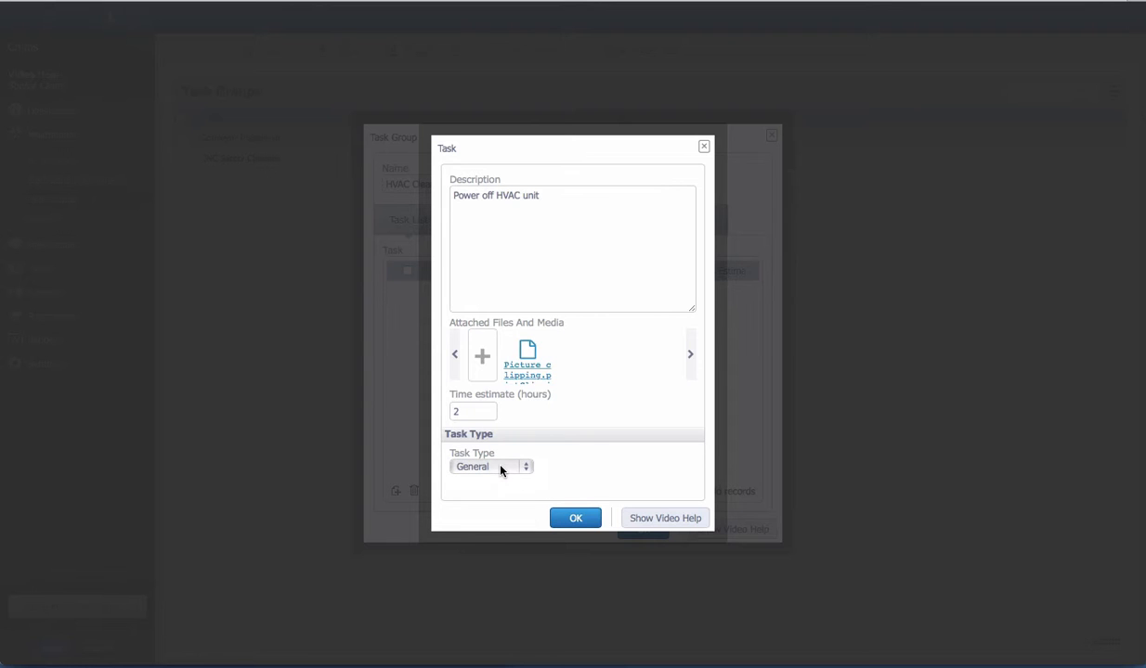
click(575, 518)
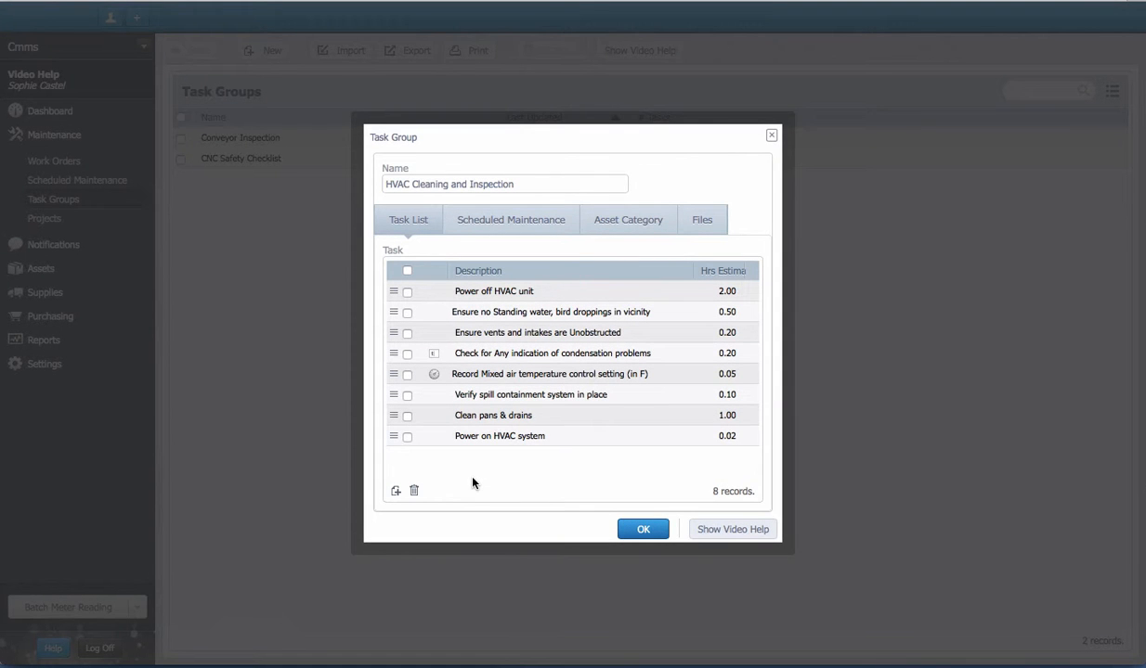
Assign the HVAC asset category, including child categories, to the task group and save the group
click(534, 236)
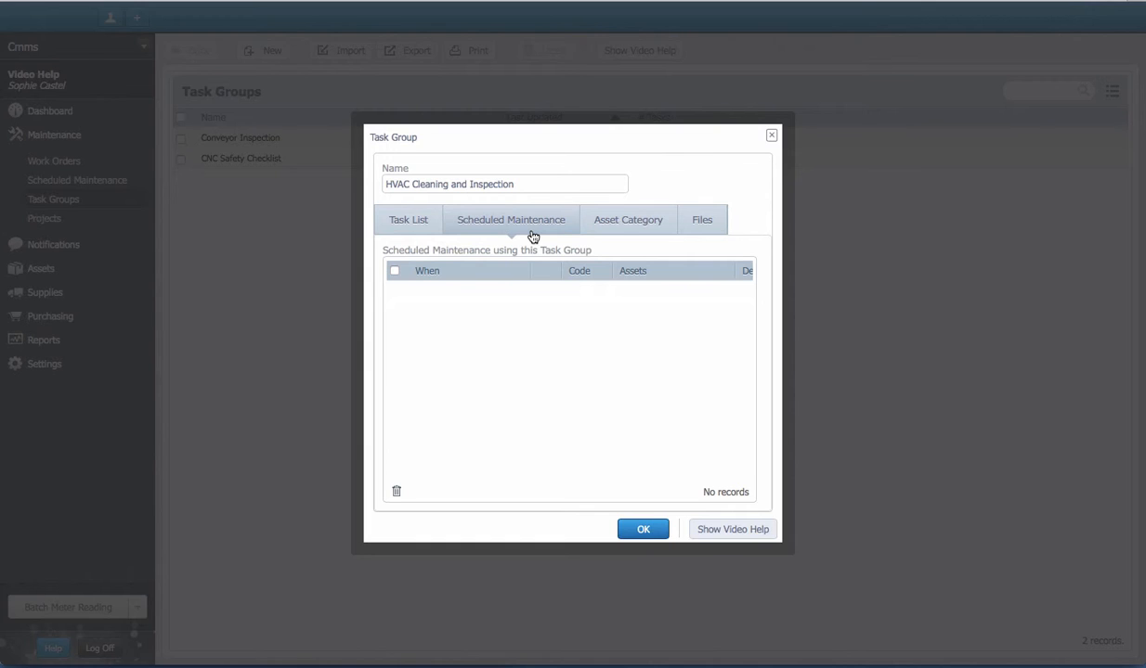
click(614, 238)
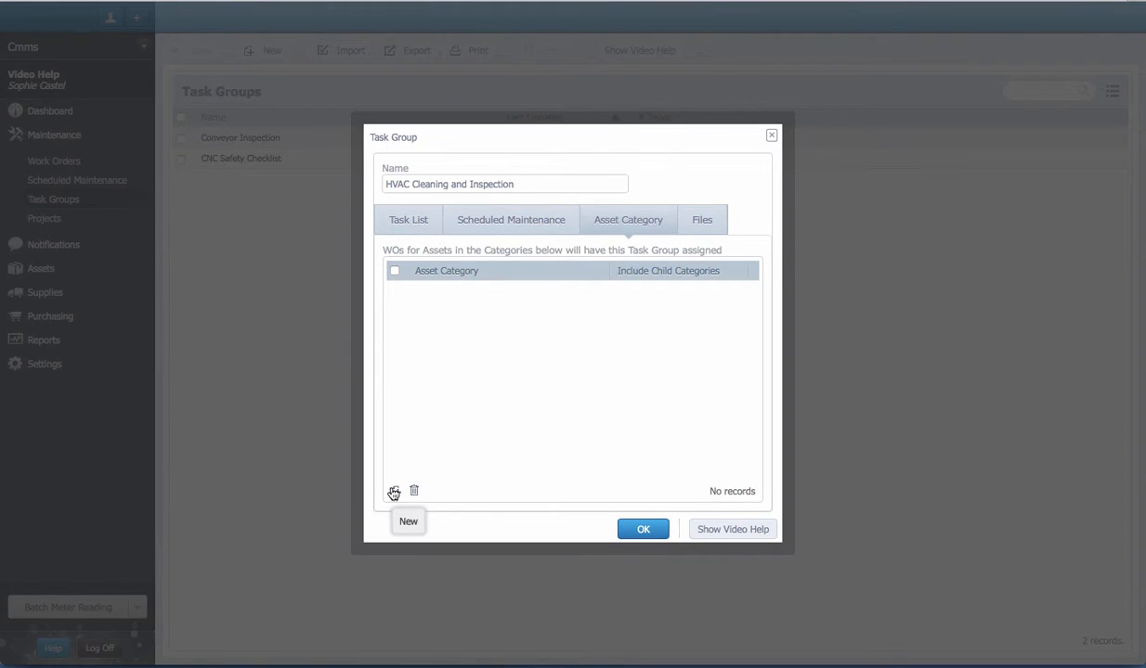
click(394, 492)
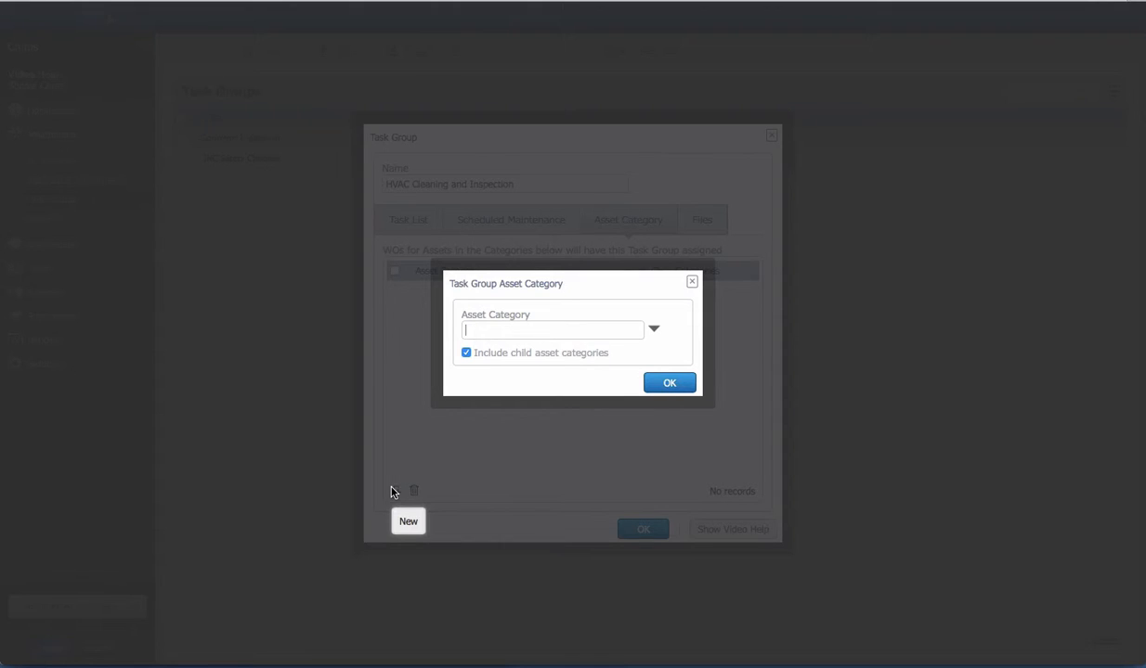
click(655, 331)
click(549, 240)
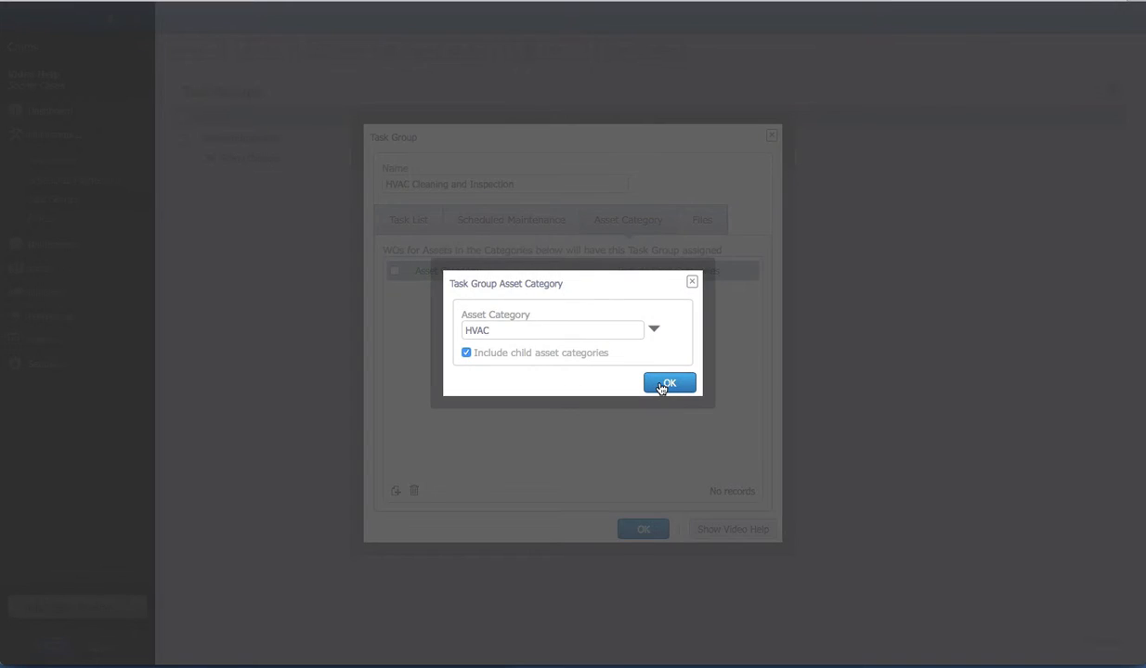
click(661, 385)
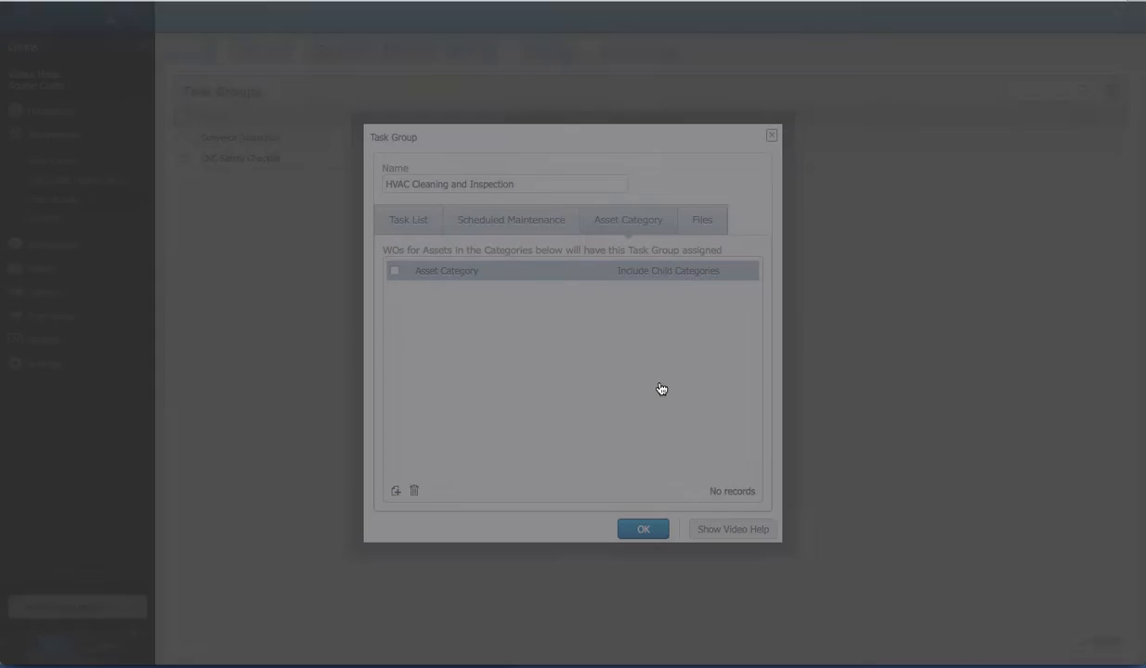
click(703, 226)
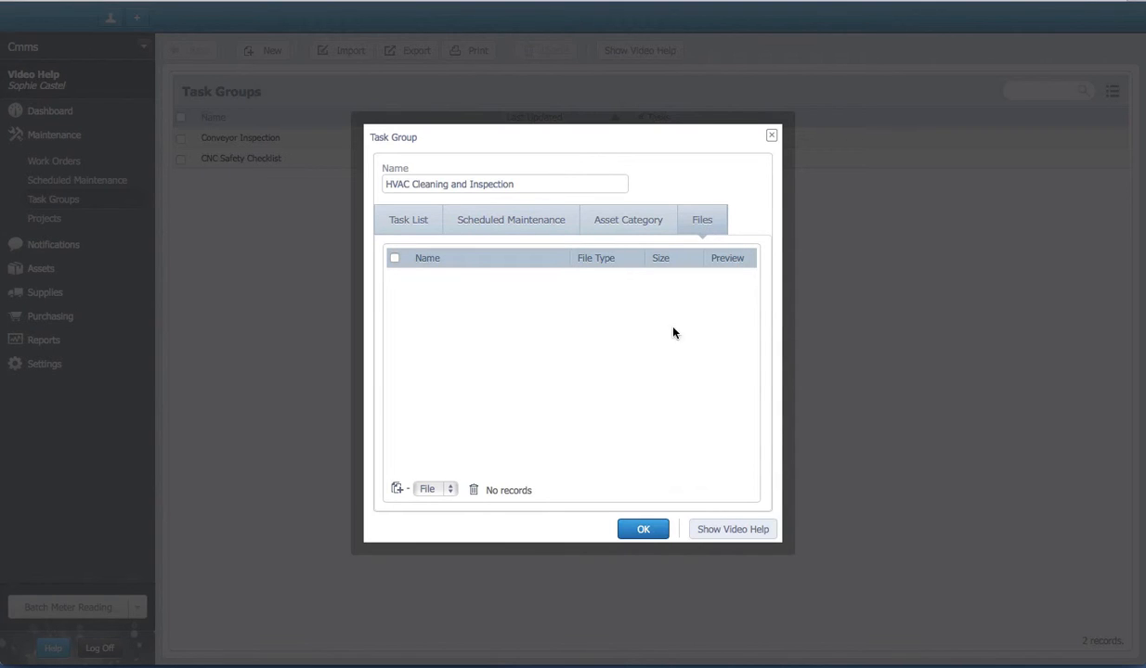
click(640, 531)
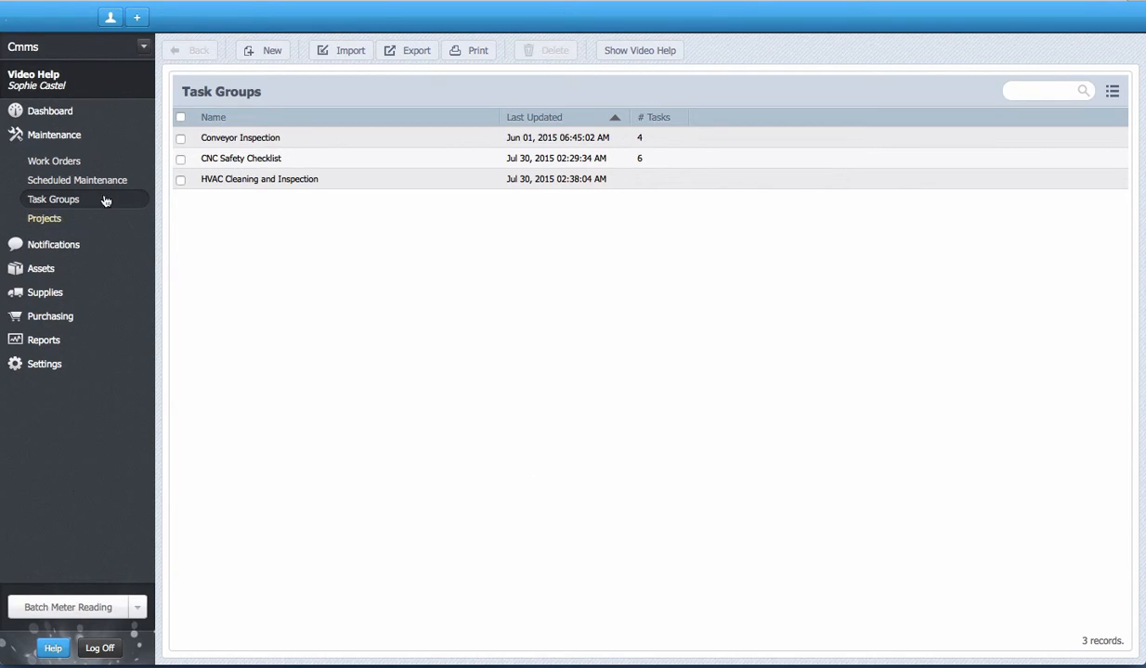
Create a new work order and assign HVAC System Toronto (A371) as its asset
click(61, 159)
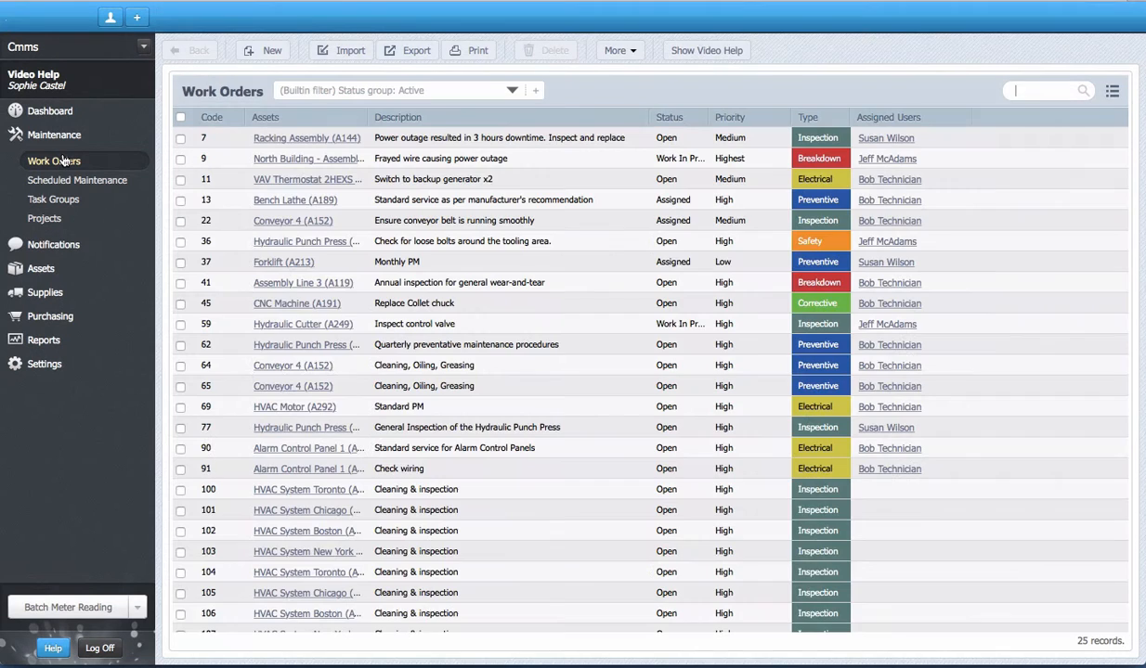
click(257, 51)
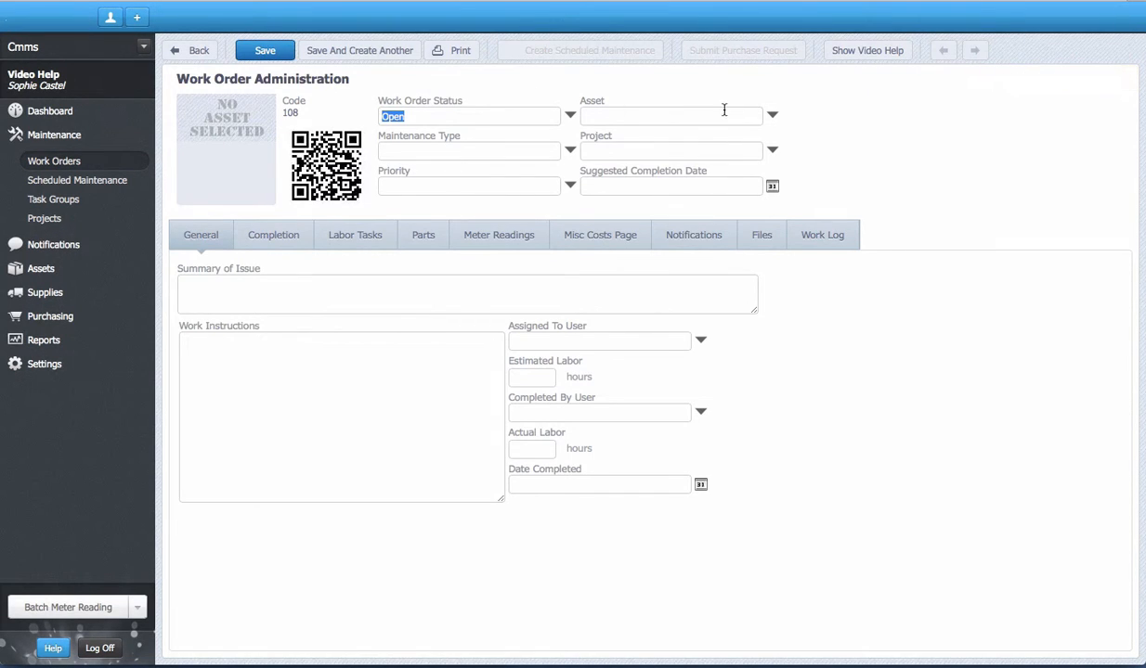
click(730, 112)
text(HVAC)
key(Return)
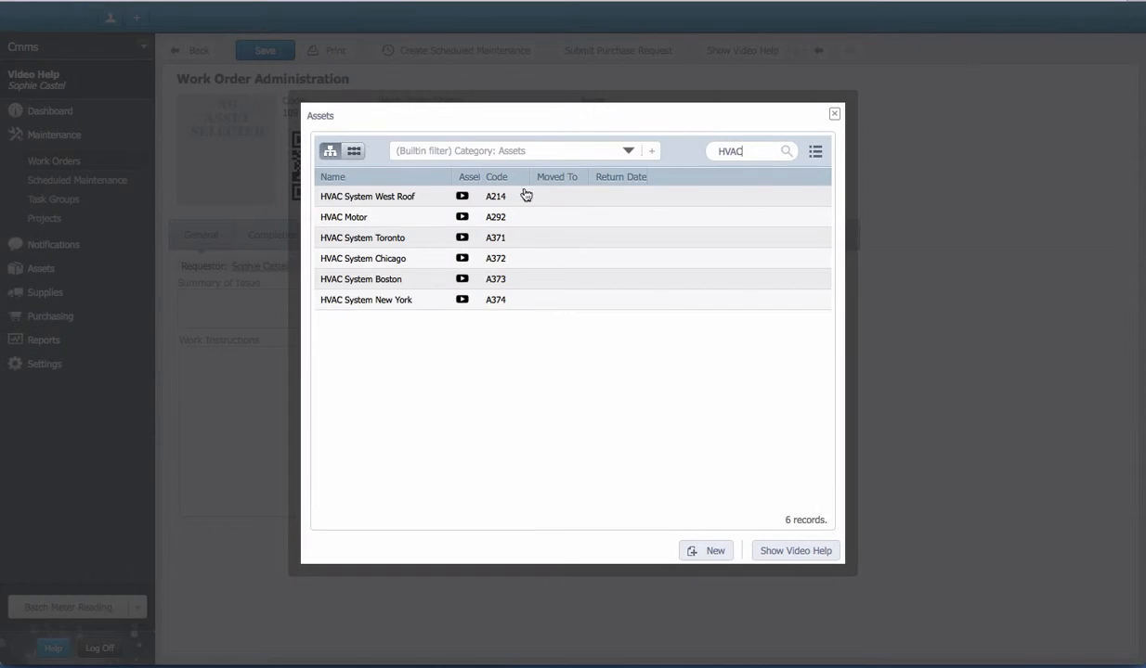
double_click(431, 238)
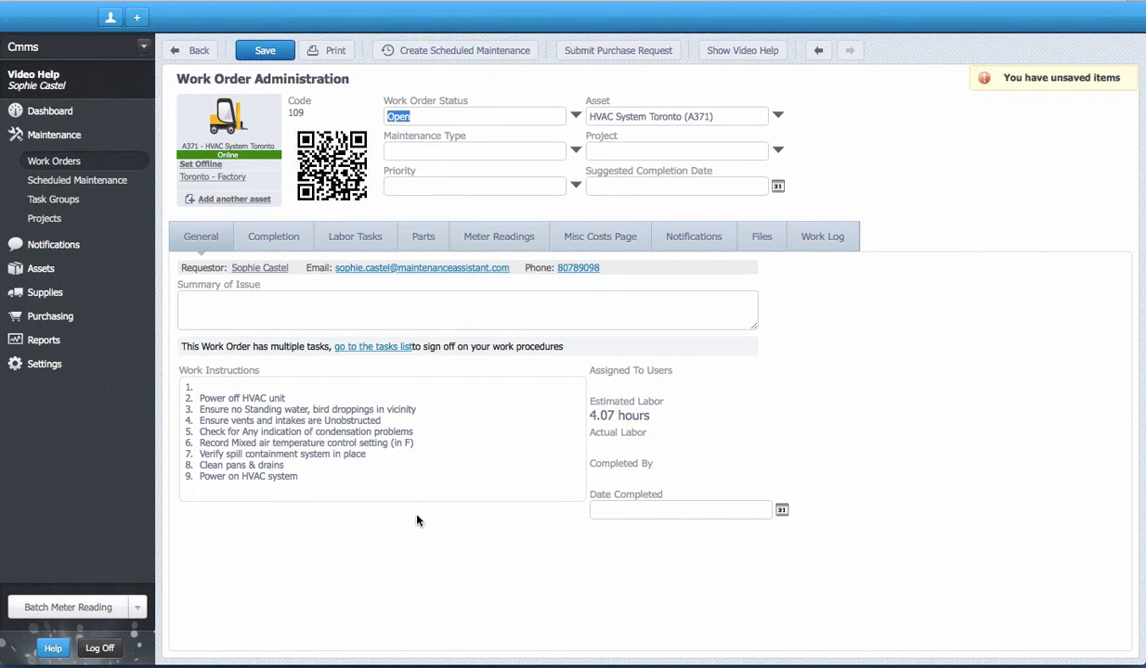
Move "Power off HVAC unit" below "Clean pans & drains" in the work order's labor tasks and review the spill containment task's details
click(357, 239)
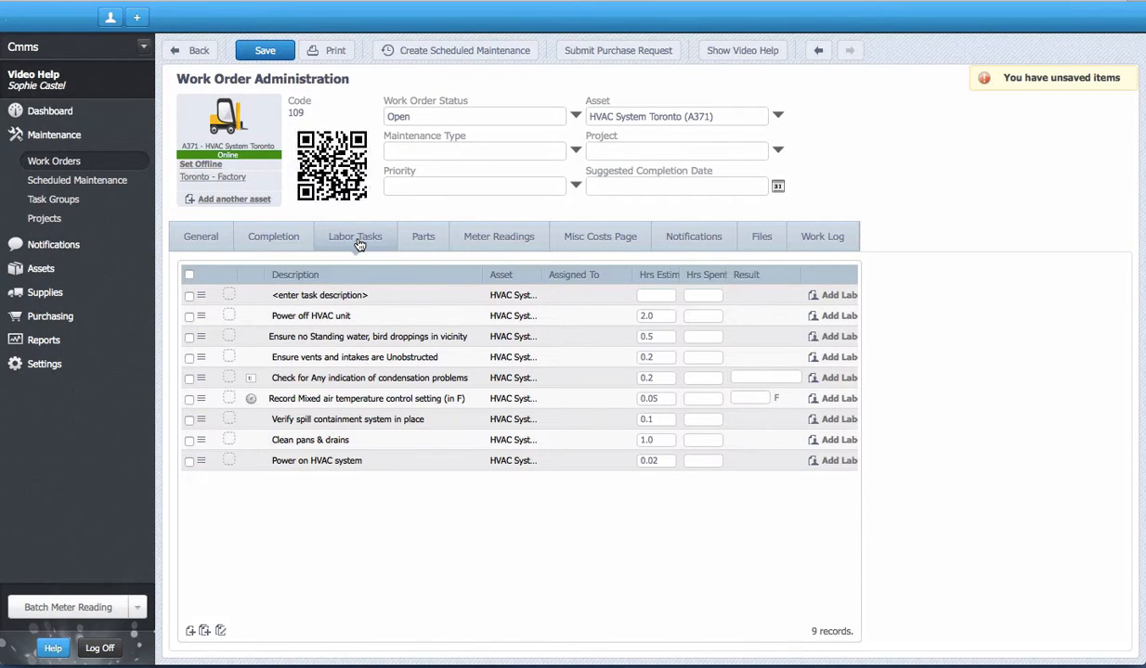
drag(201, 316, 203, 438)
double_click(314, 405)
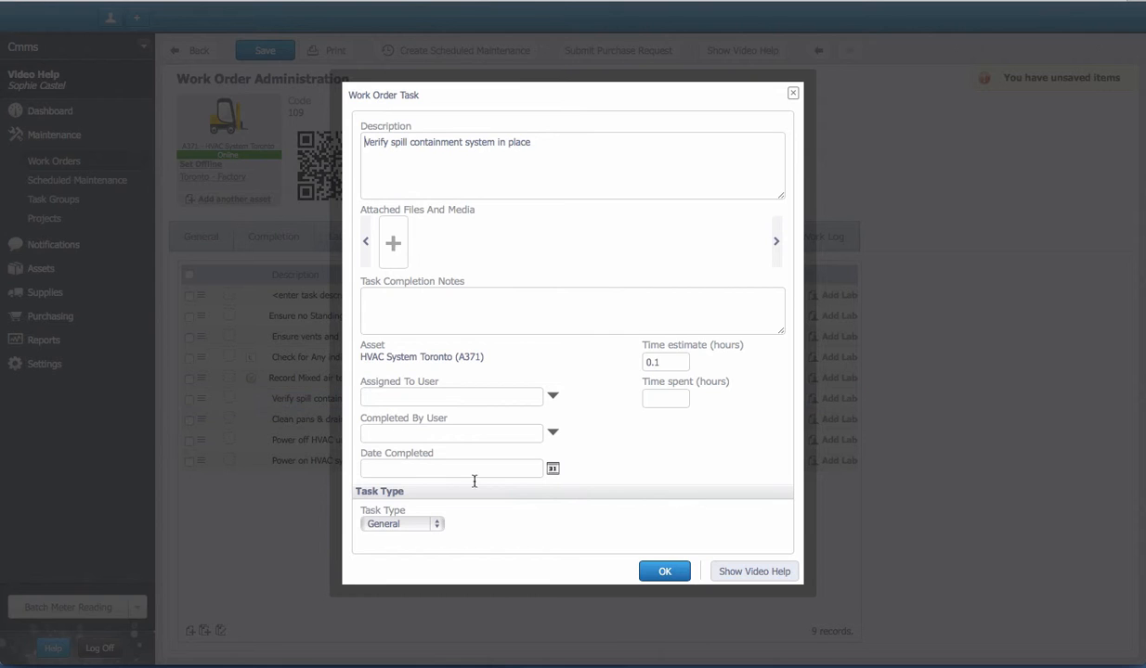
click(660, 570)
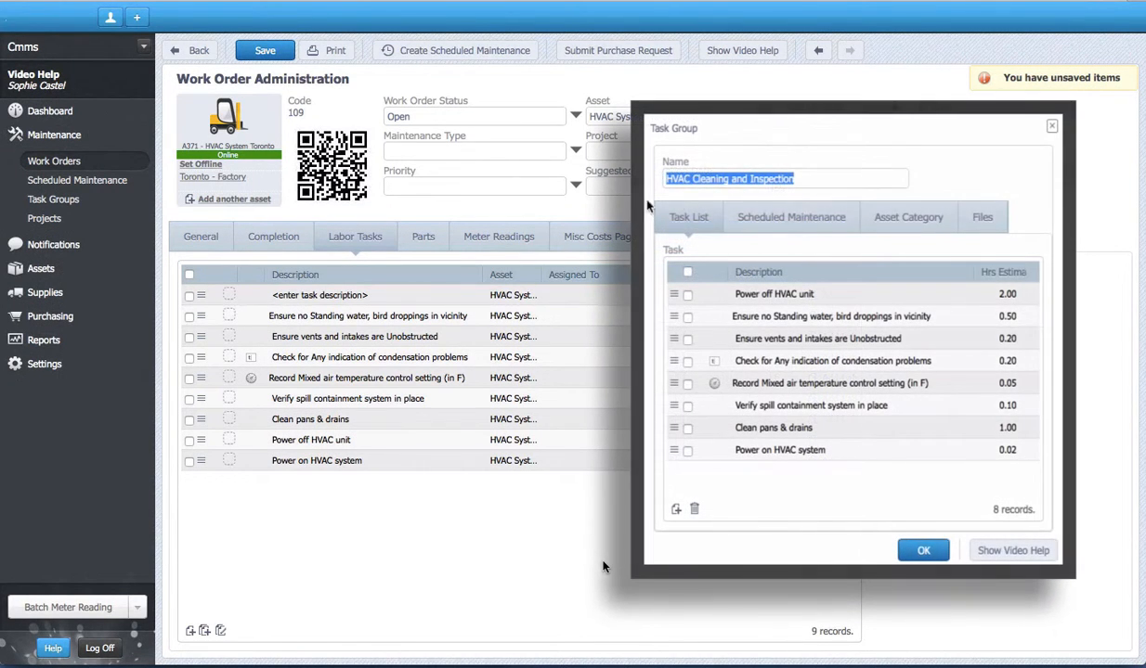
Remove the HVAC asset category from the "HVAC Cleaning and Inspection" task group and save the group
click(884, 220)
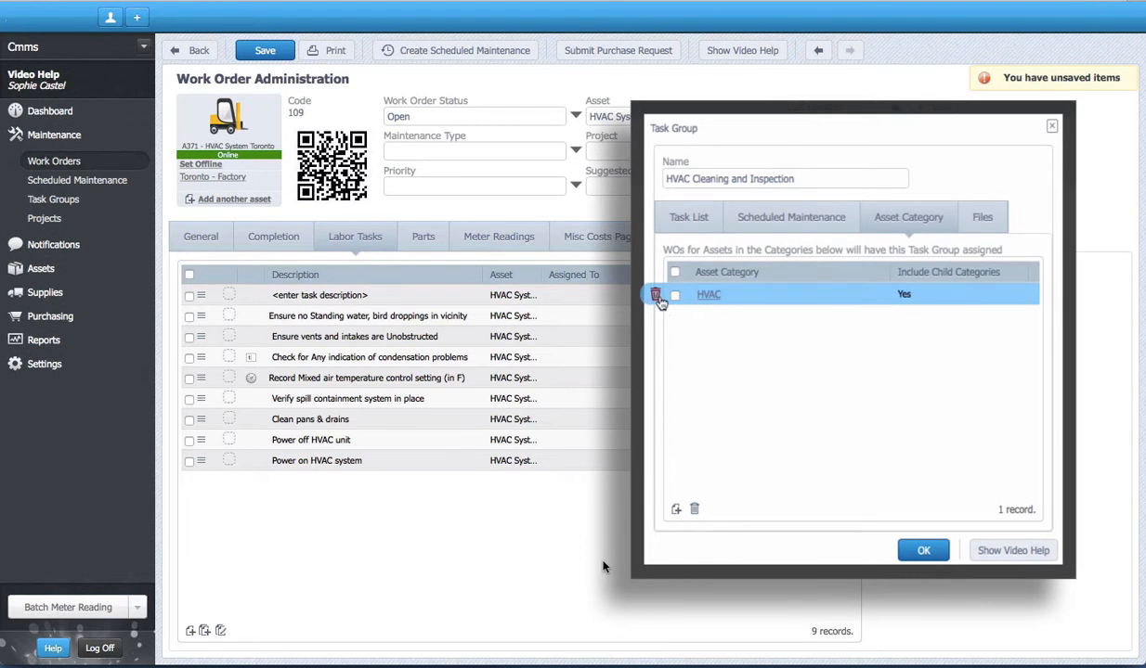
click(656, 295)
key(Return)
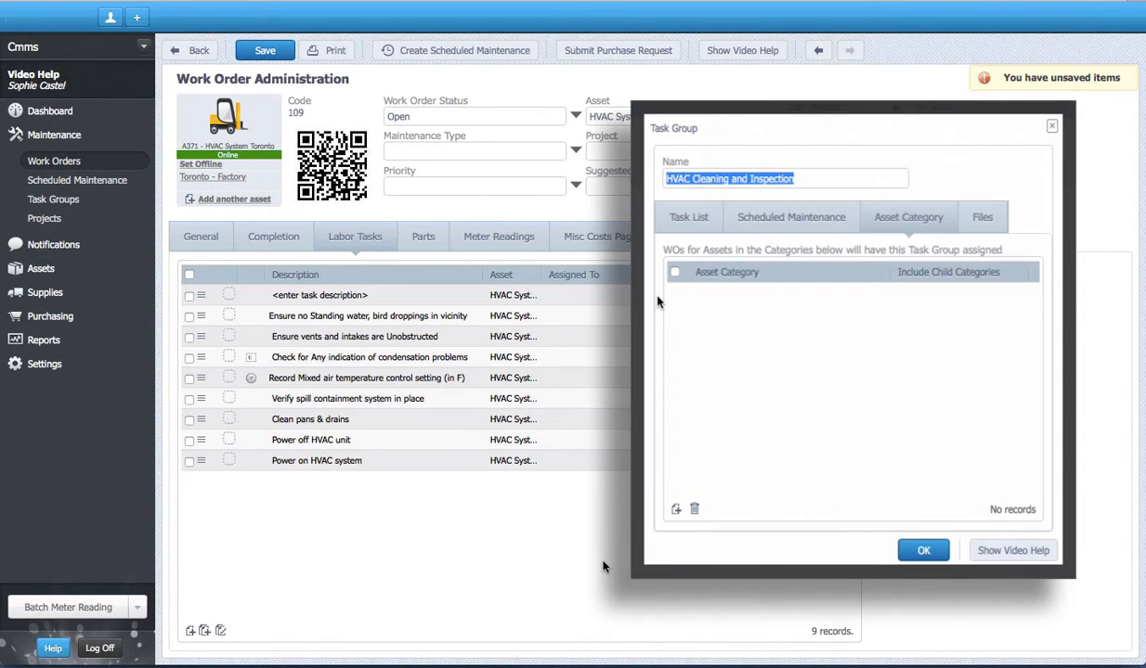
click(923, 551)
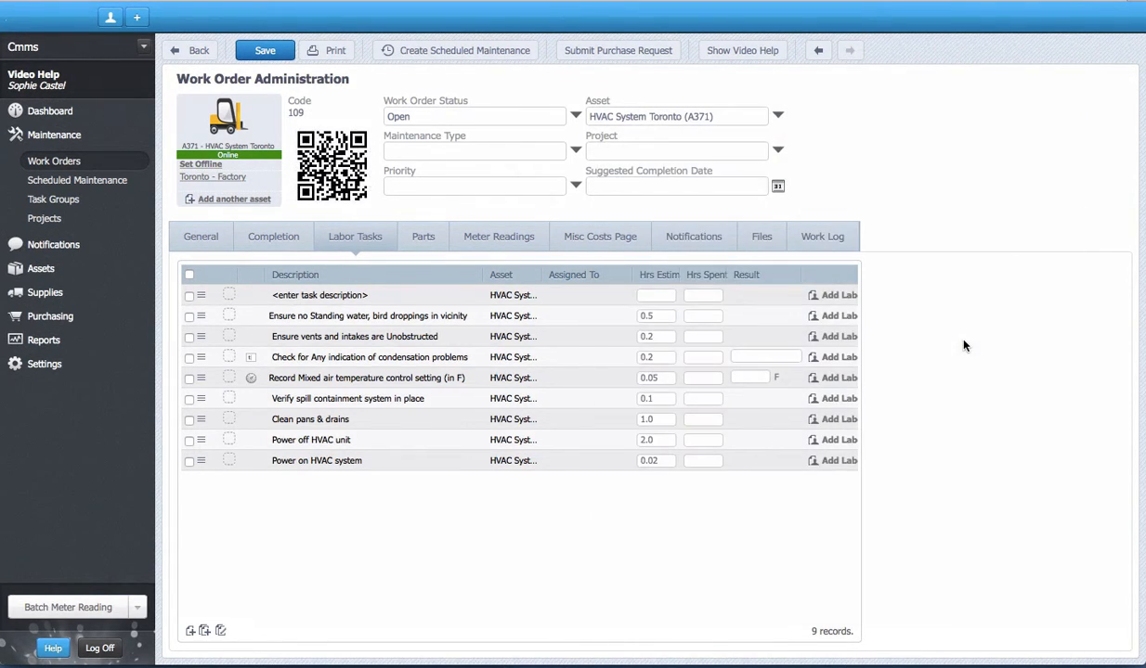
Create a new scheduled maintenance and assign HVAC System Toronto (A371) as its asset
click(108, 180)
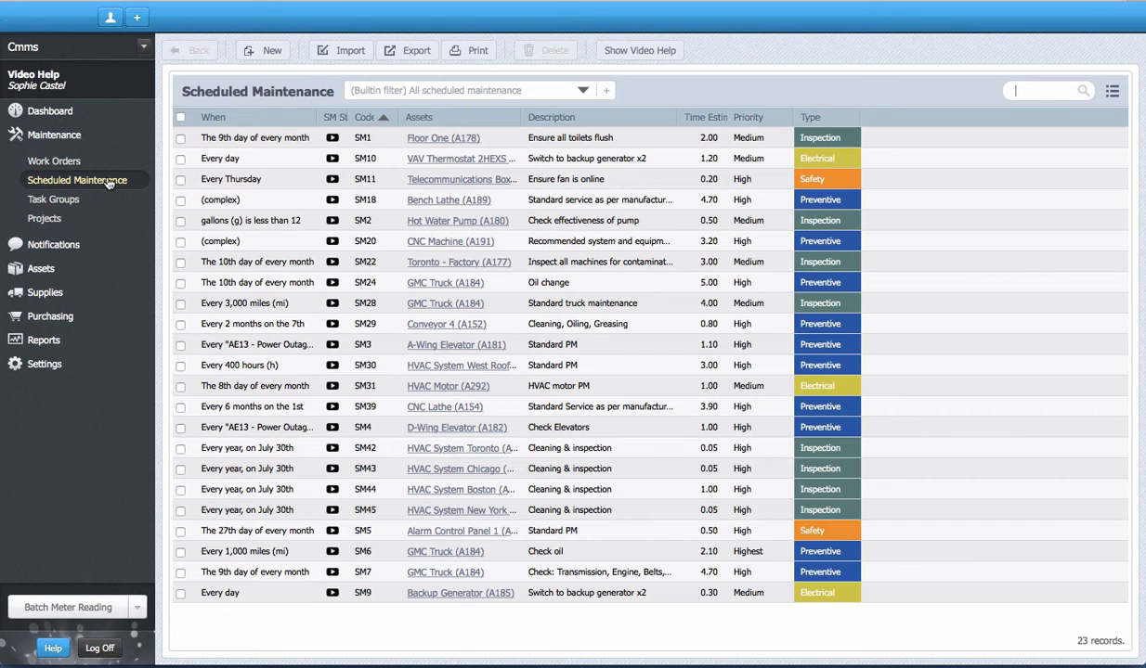
click(269, 54)
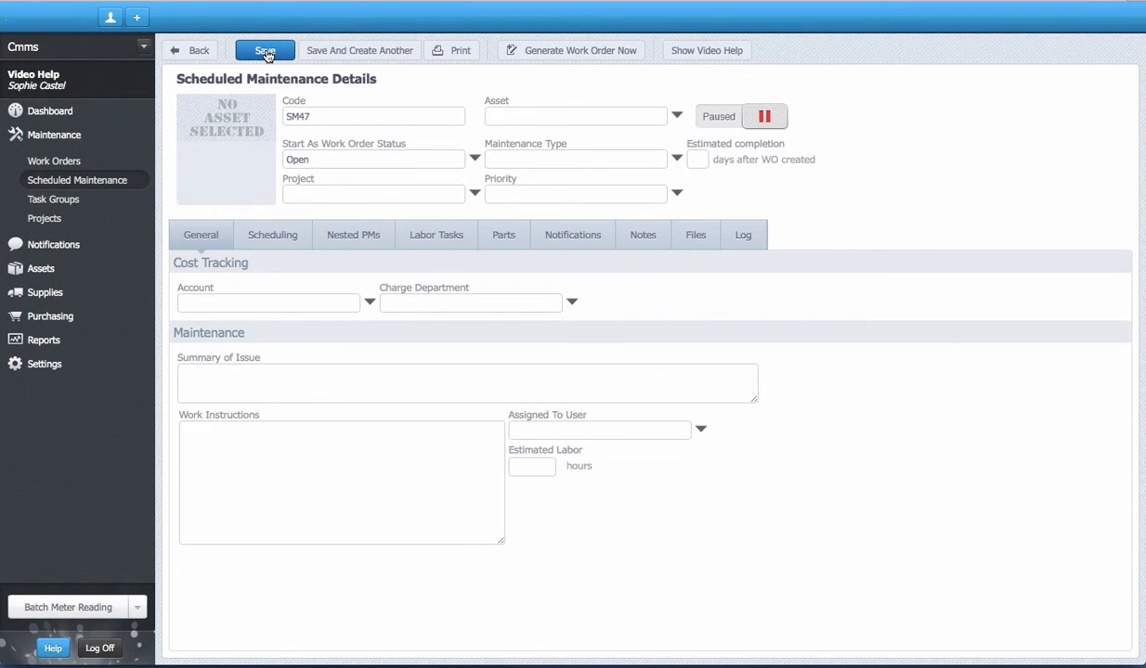
click(517, 109)
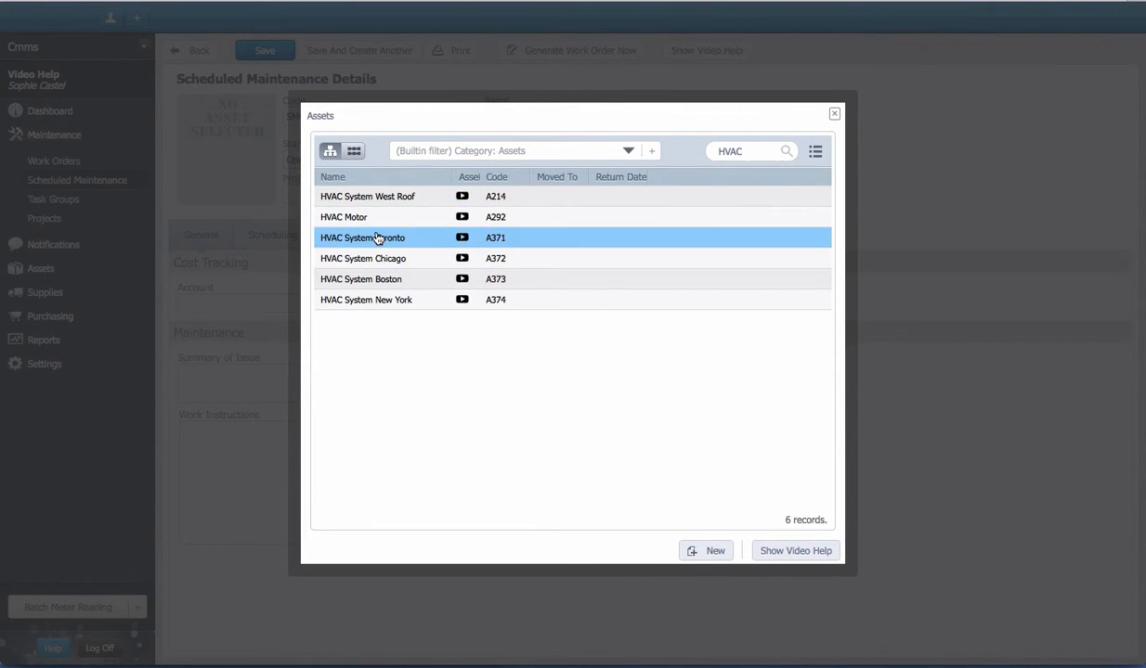
click(378, 237)
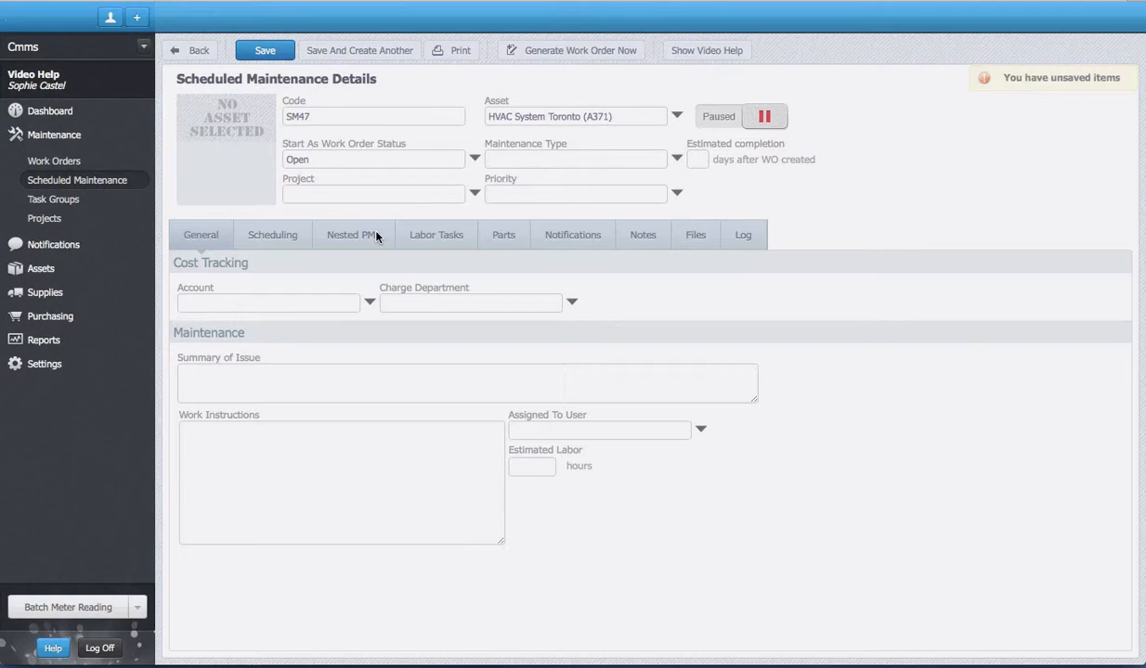
Add the "HVAC Cleaning and Inspection" task group to the scheduled maintenance's labor tasks, assigning all its tasks to any member of the Technicians group
click(423, 244)
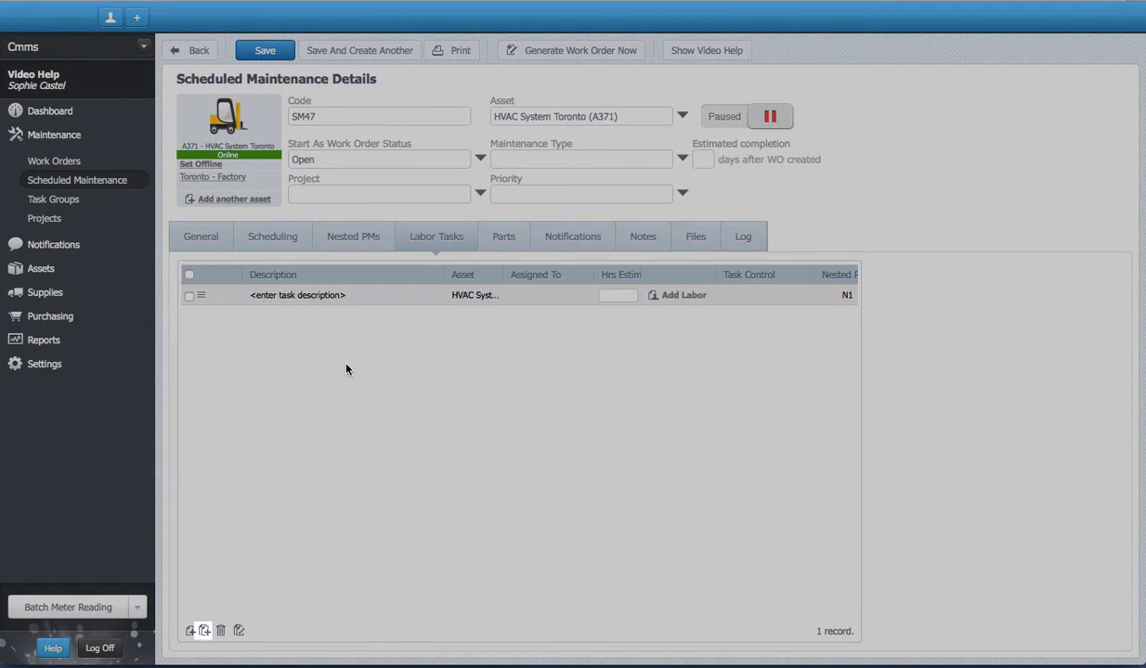
click(204, 630)
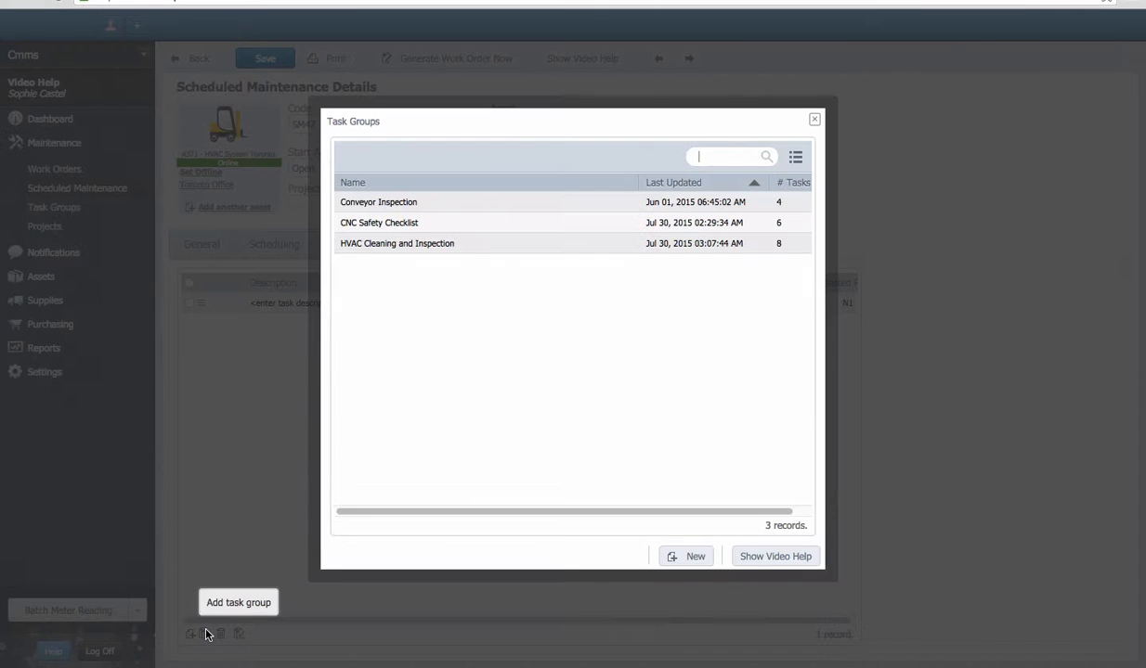
double_click(468, 244)
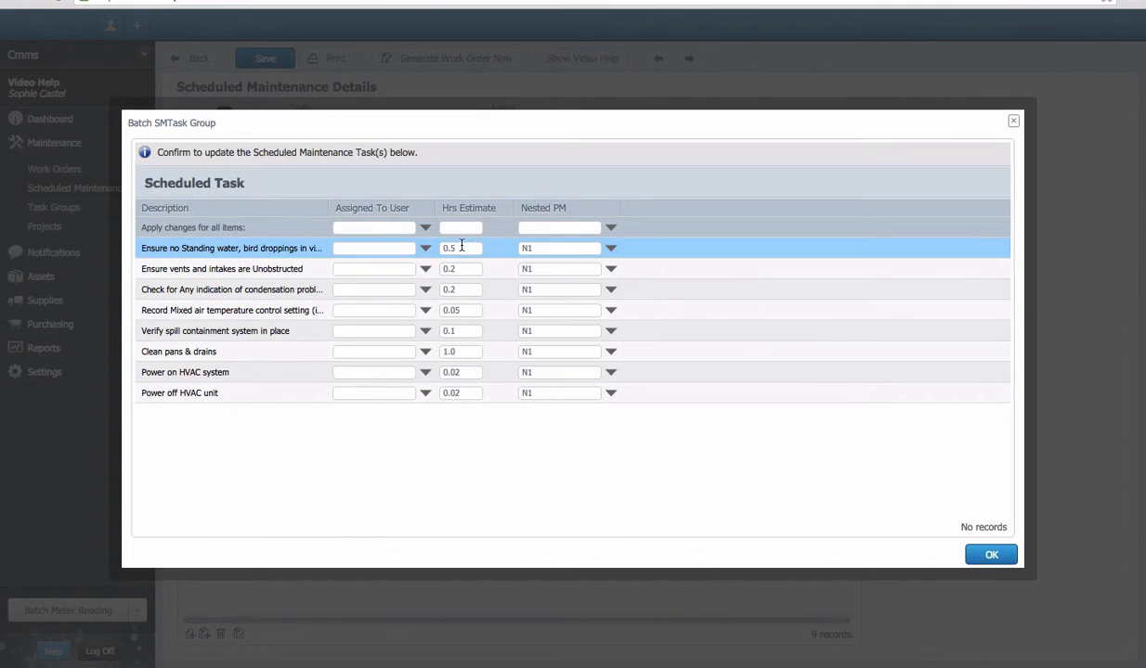
click(425, 229)
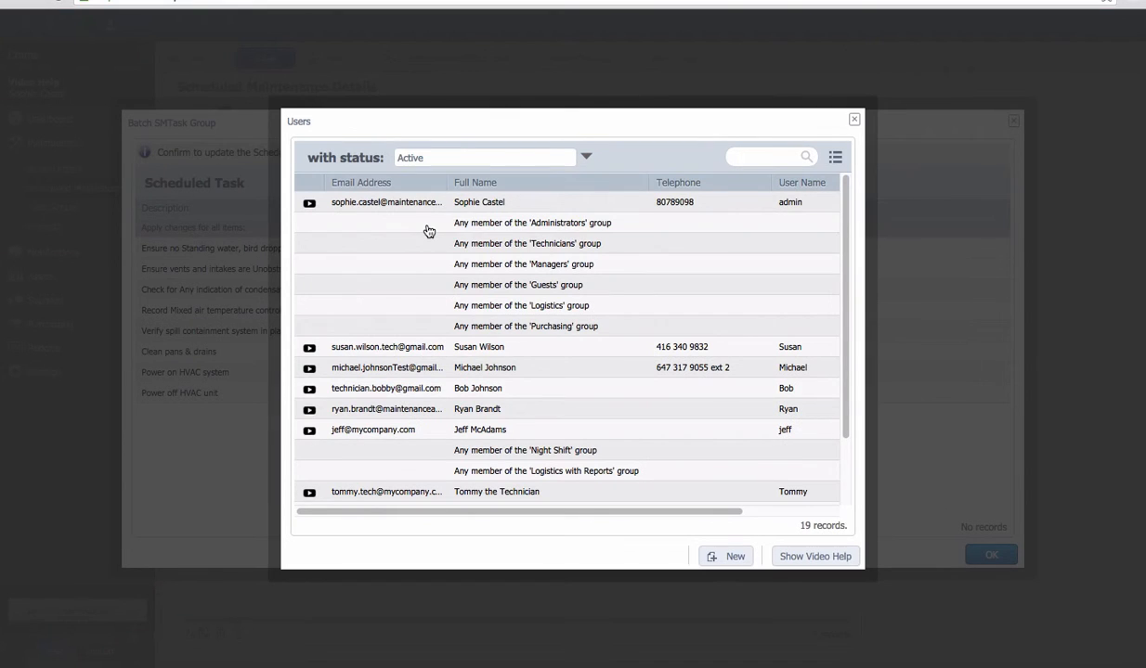
double_click(427, 243)
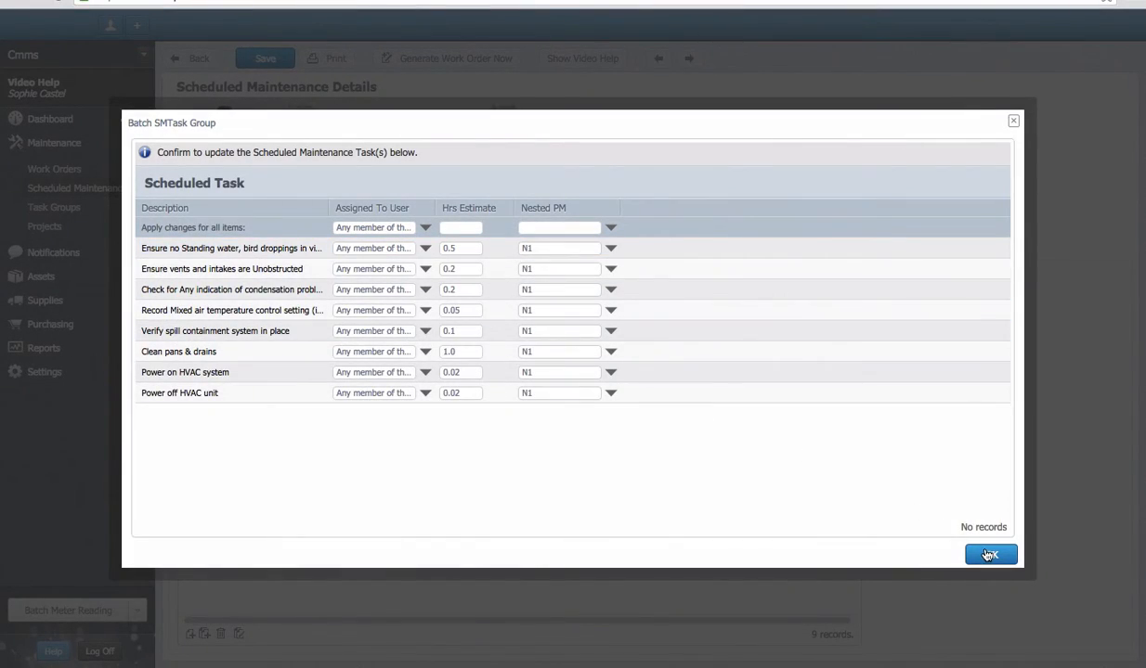
click(990, 555)
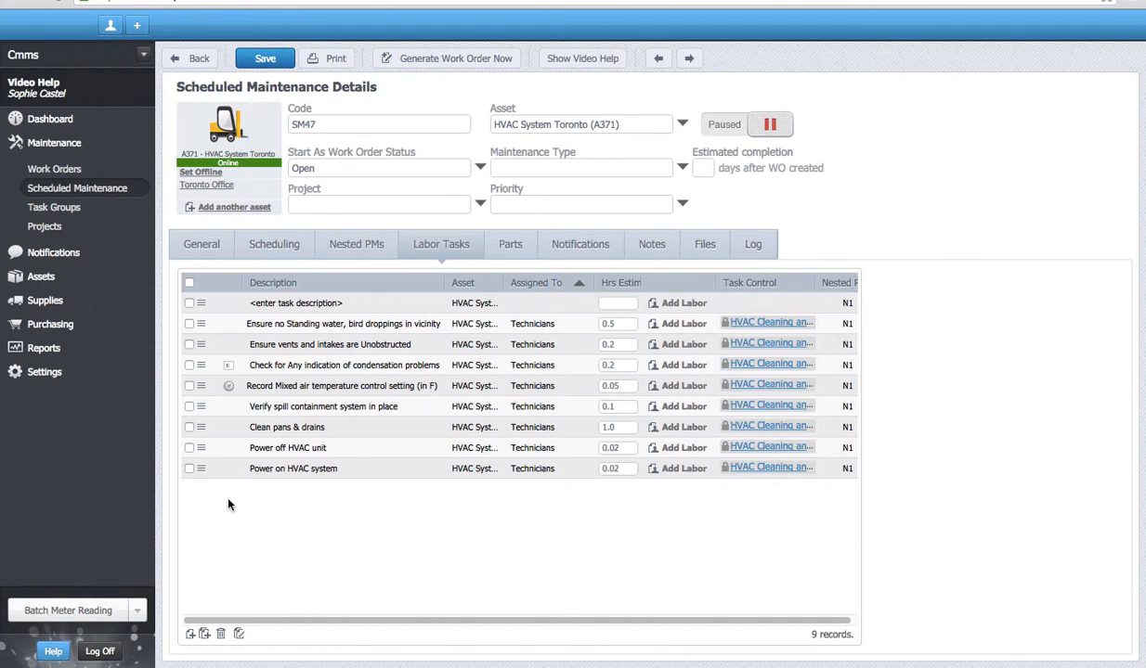
Try to delete the "Verify spill containment system in place" task from the scheduled maintenance's labor tasks
click(167, 405)
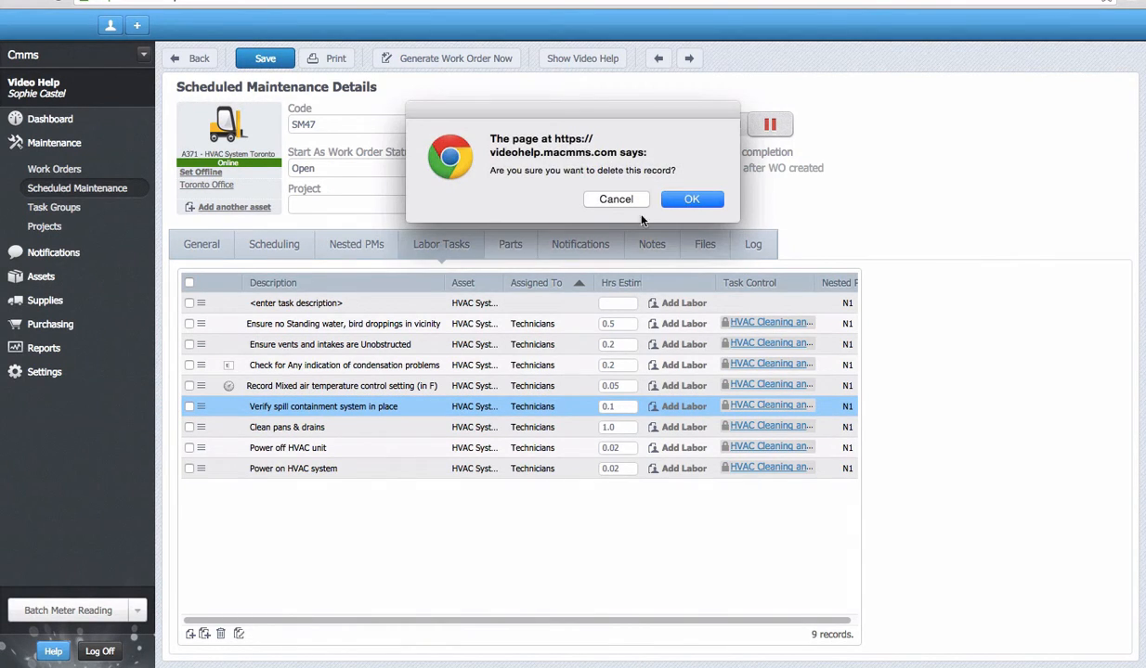
click(687, 199)
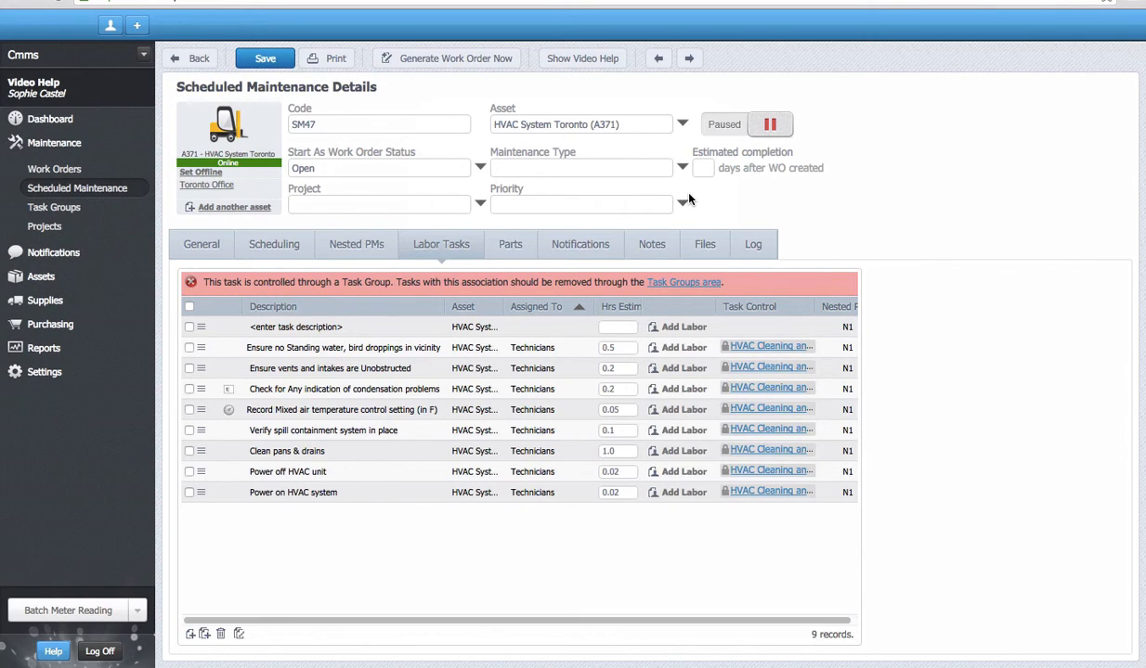
Add a General task "Perform General Safety Inspection of area after PM Completion" to the "HVAC Cleaning and Inspection" task group
click(54, 207)
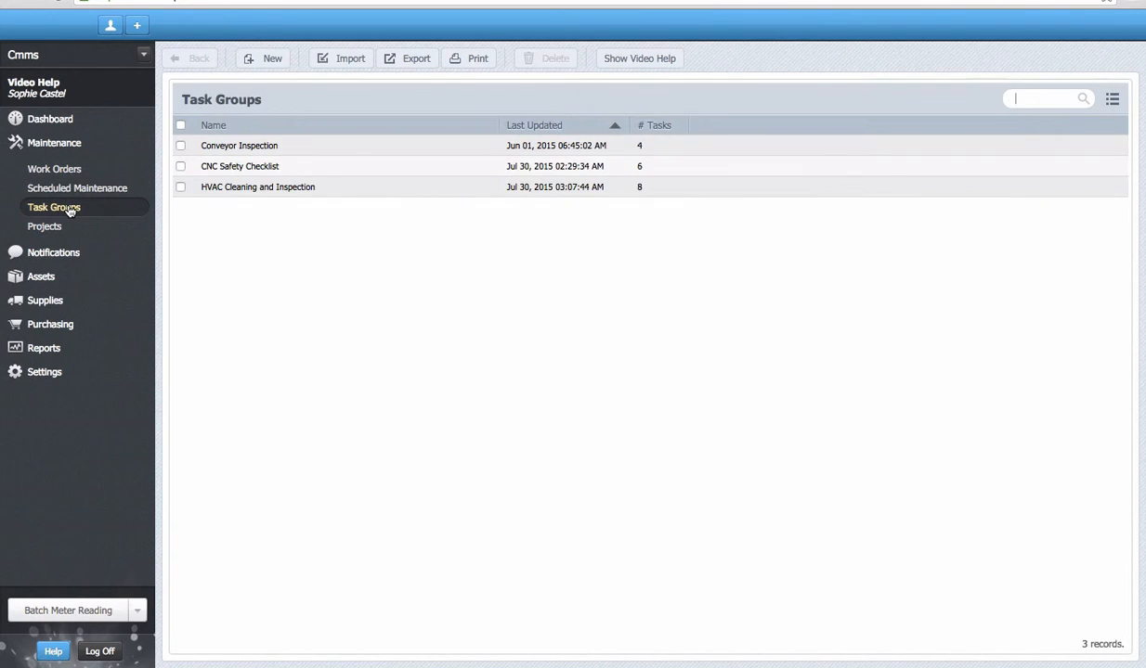
double_click(361, 191)
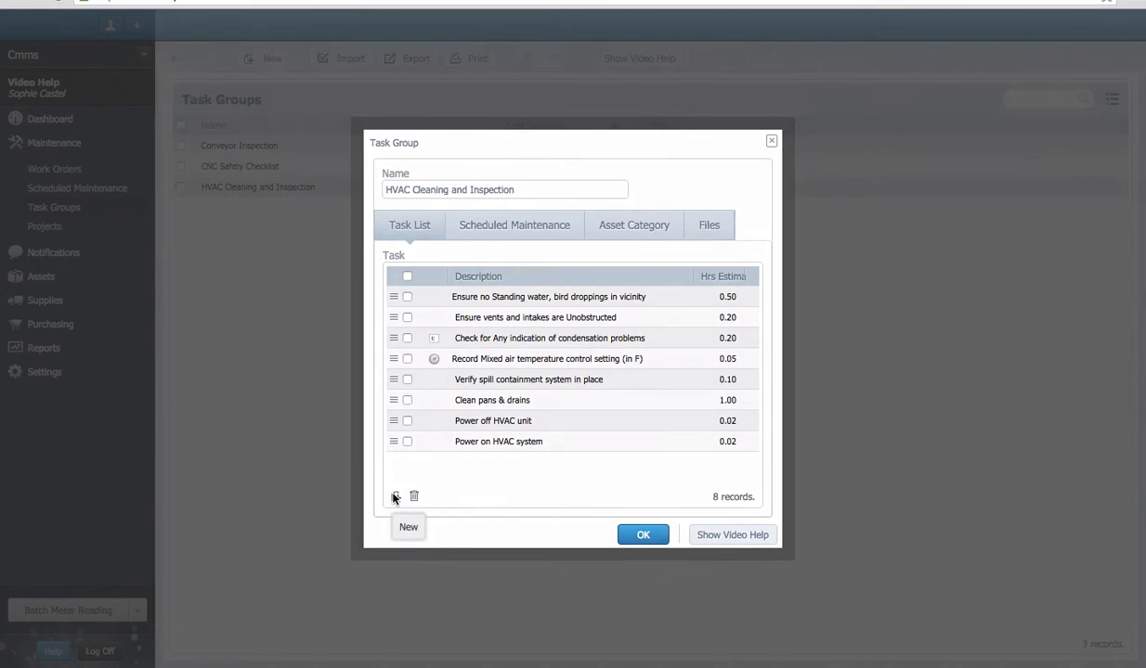
click(394, 499)
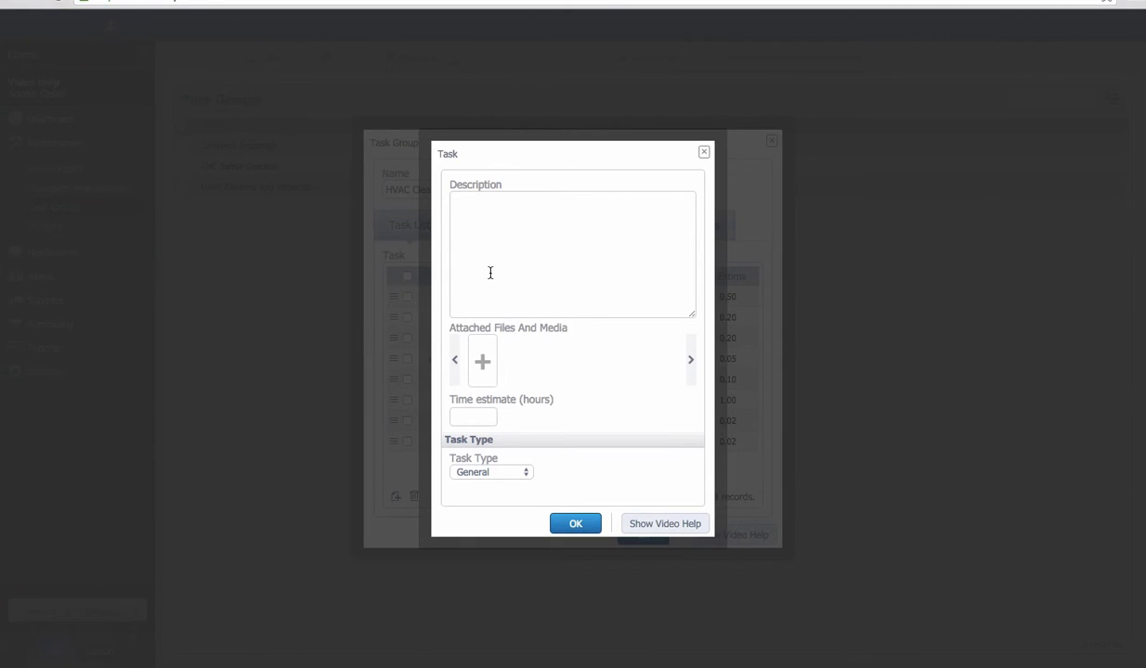
text(Perform General Safety Inspection of area after PM Completion)
click(572, 526)
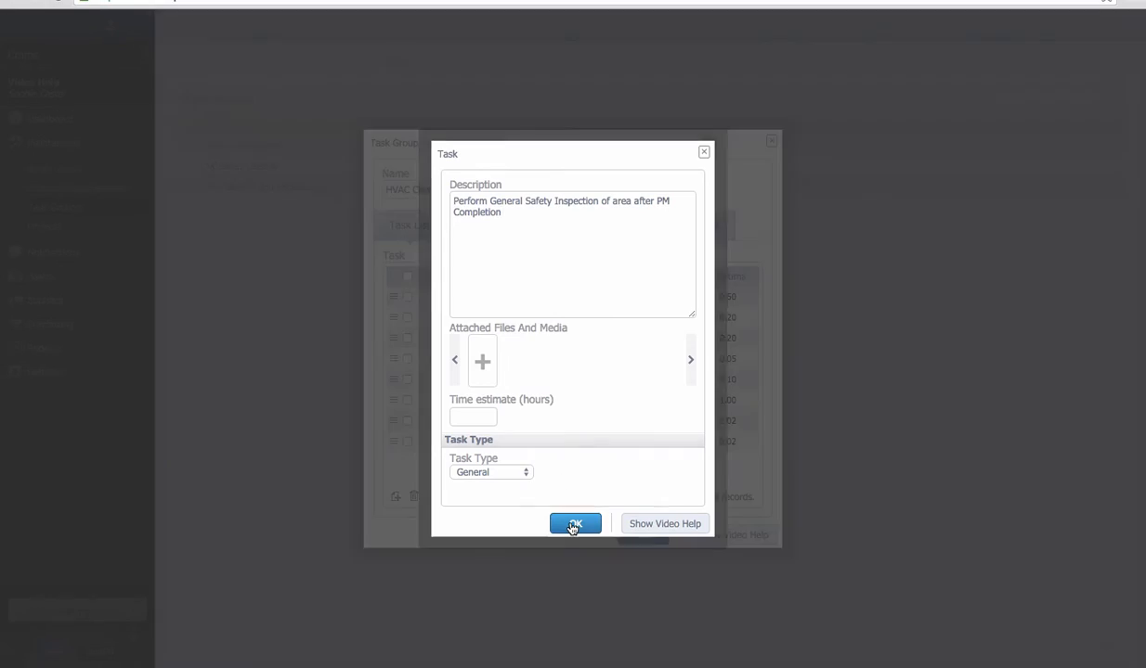